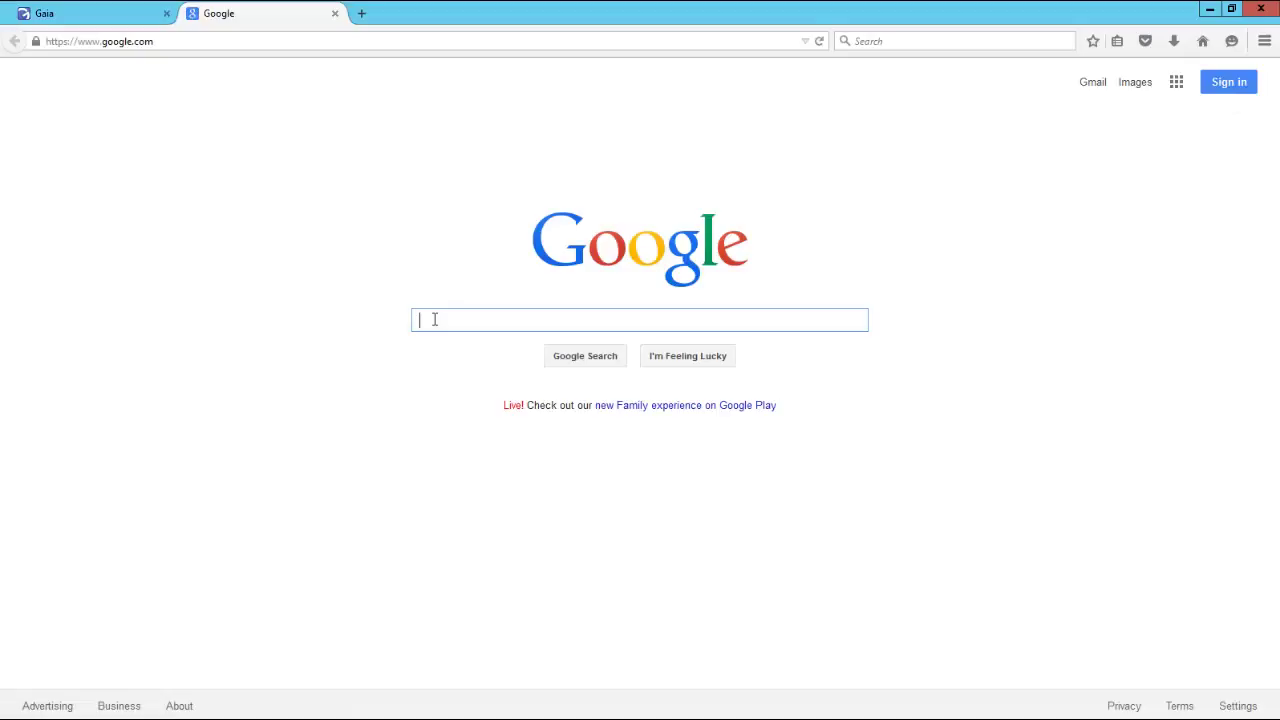
- Search Google for sk103839 and open the Check Point article on migration to SHA-256 based certificates
{"action": "right_click", "coordinate": [429, 318]}
{"action": "left_click", "coordinate": [470, 385]}
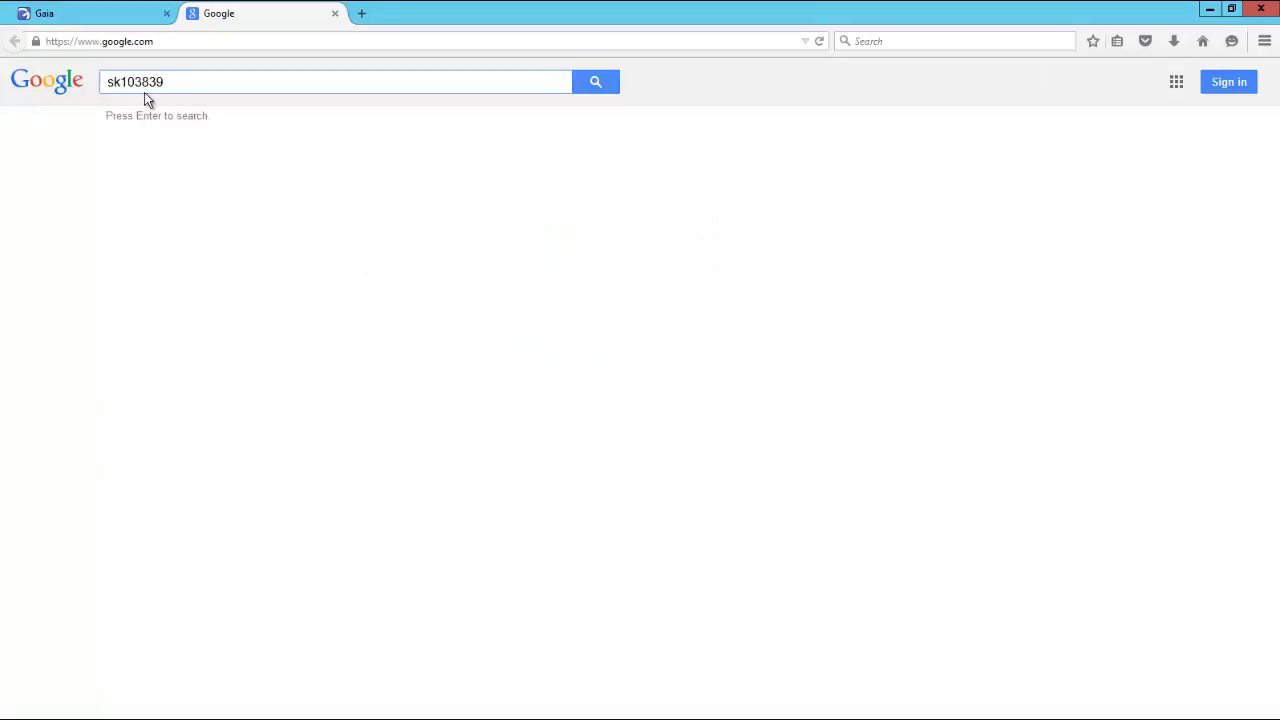
{"action": "left_click", "coordinate": [599, 86]}
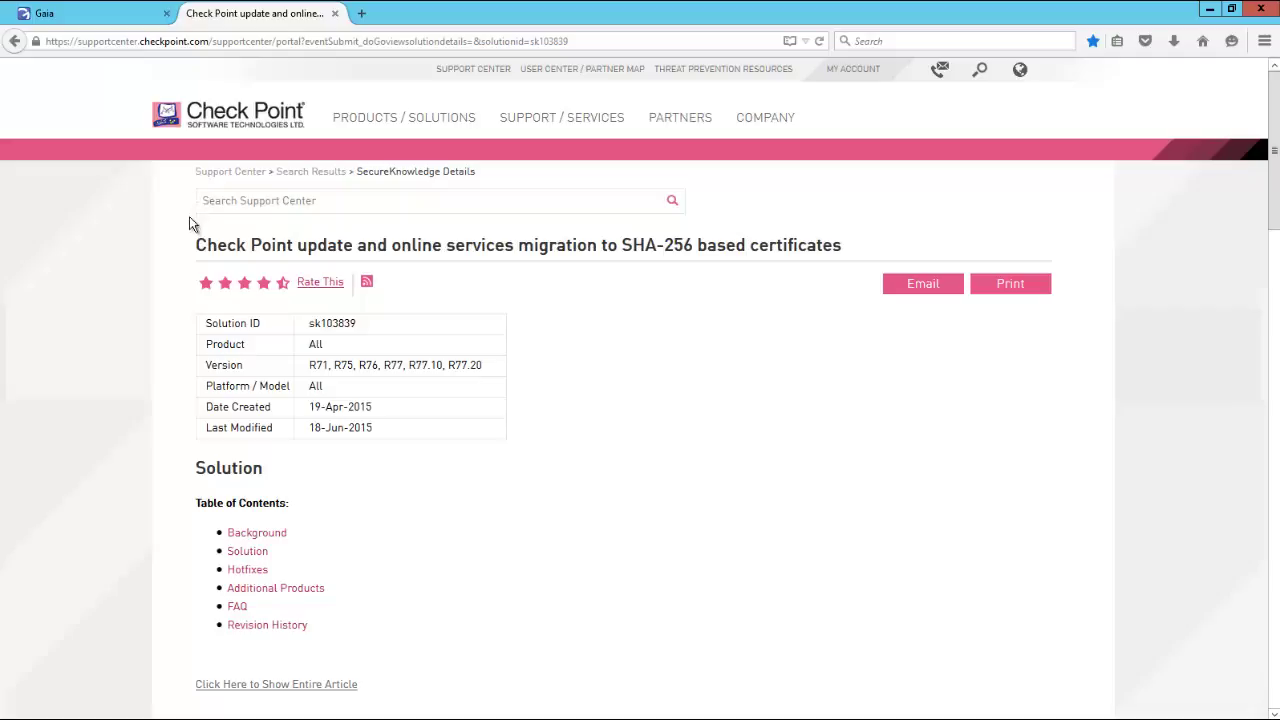
- Read the article's Background and Solution sections, and expand the hotfix downloads, installation and uninstall instructions
{"action": "scroll", "coordinate": [210, 245], "scroll_direction": "down", "scroll_amount": 3}
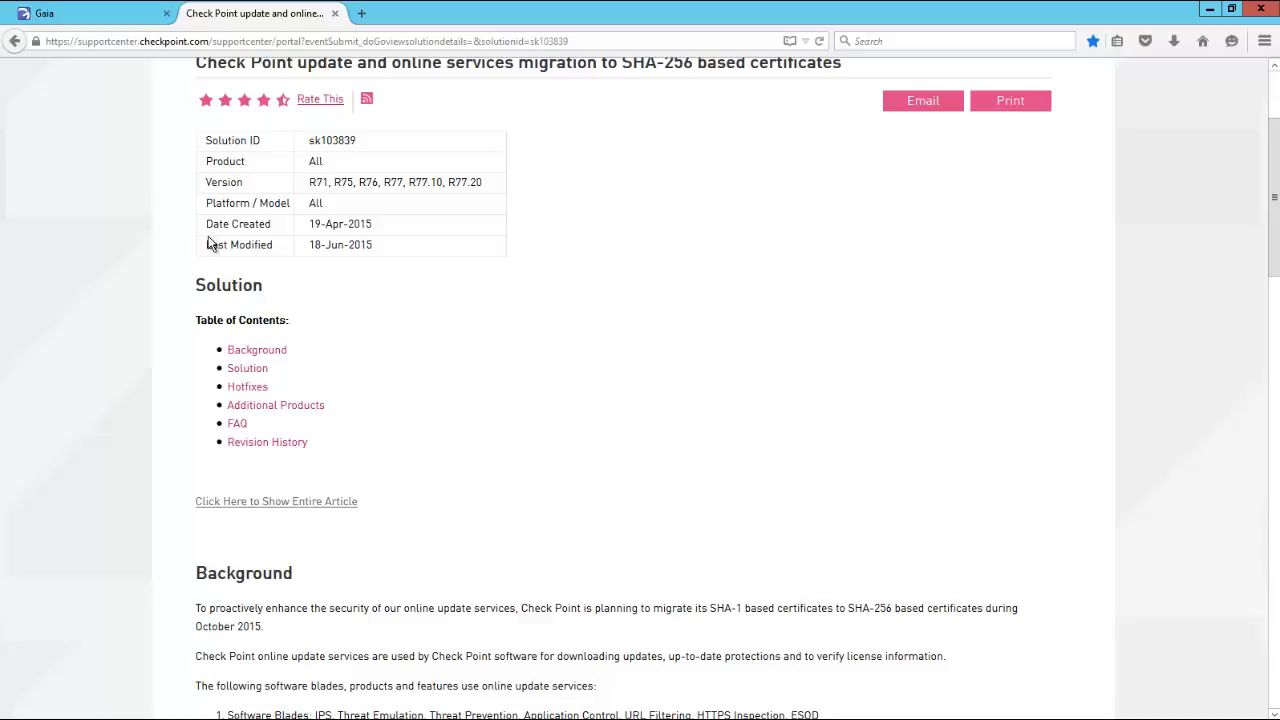
{"action": "scroll", "coordinate": [395, 370], "scroll_direction": "down", "scroll_amount": 5}
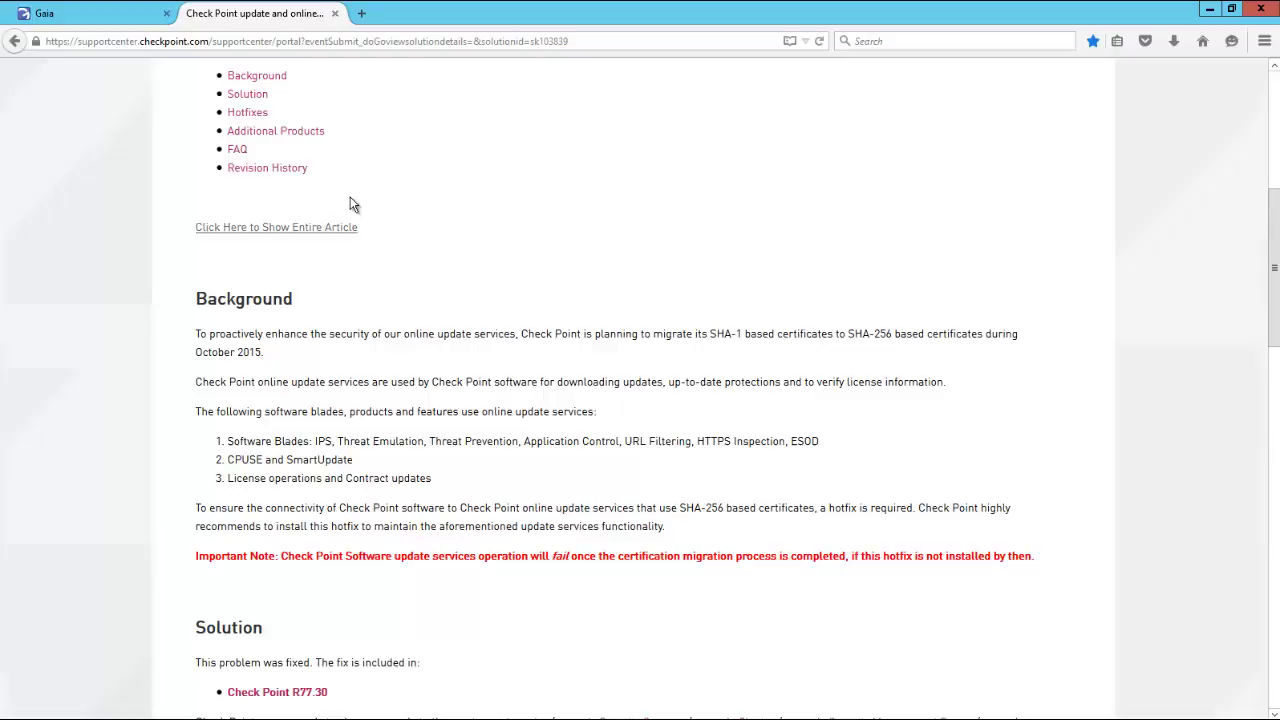
{"action": "scroll", "coordinate": [380, 228], "scroll_direction": "down", "scroll_amount": 3}
{"action": "scroll", "coordinate": [380, 228], "scroll_direction": "down", "scroll_amount": 6}
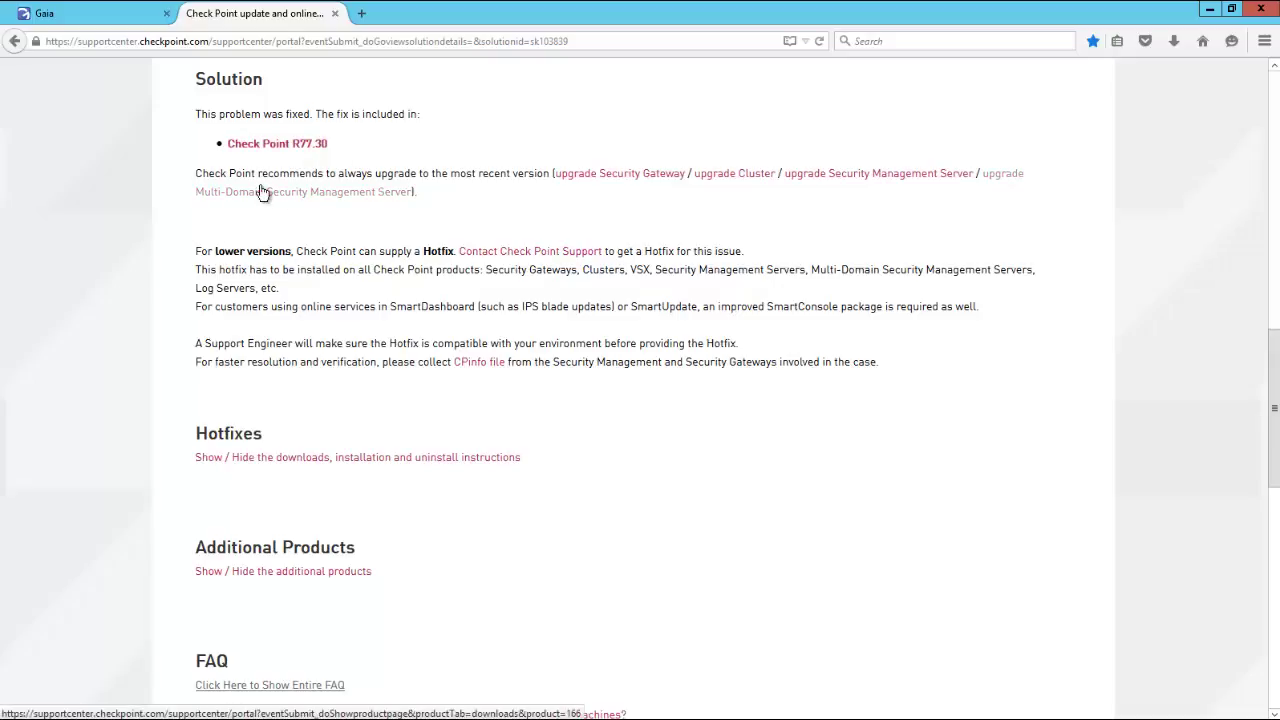
{"action": "left_click", "coordinate": [256, 460]}
{"action": "scroll", "coordinate": [320, 452], "scroll_direction": "down", "scroll_amount": 5}
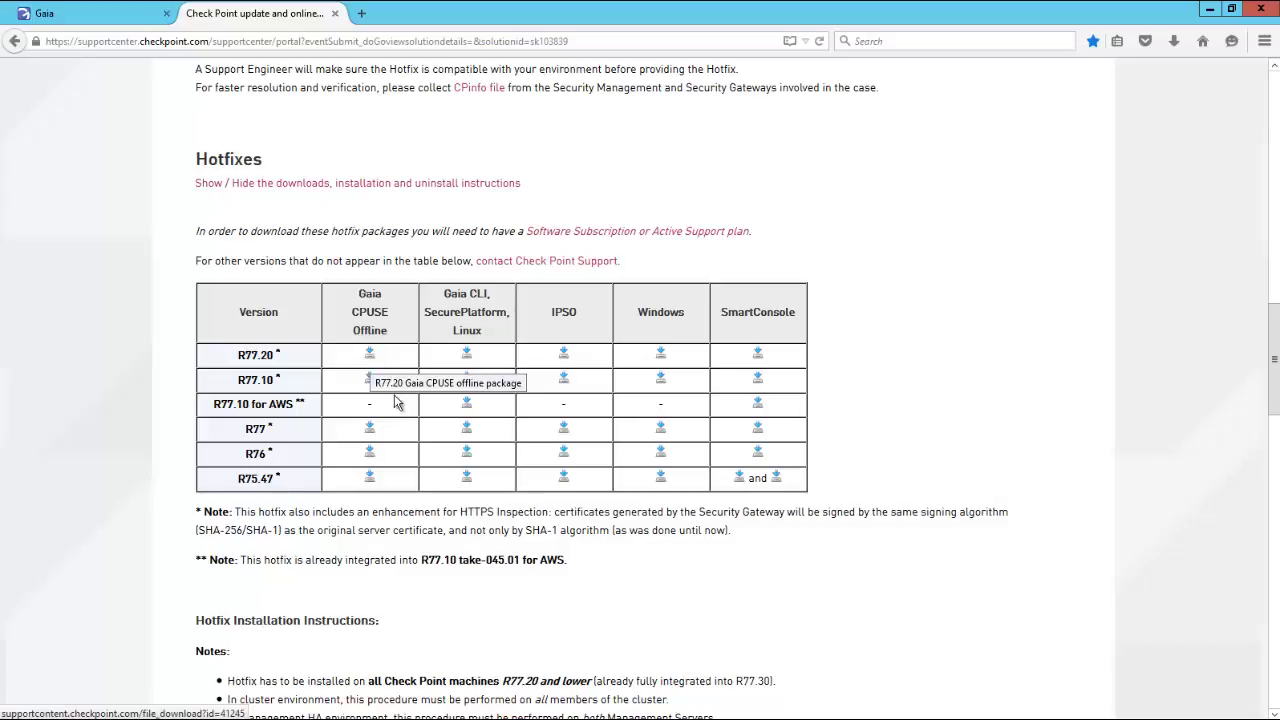
- Review the hotfix installation instructions, expanding and collapsing the section for Gaia OS using CPUSE
{"action": "scroll", "coordinate": [424, 478], "scroll_direction": "down", "scroll_amount": 3}
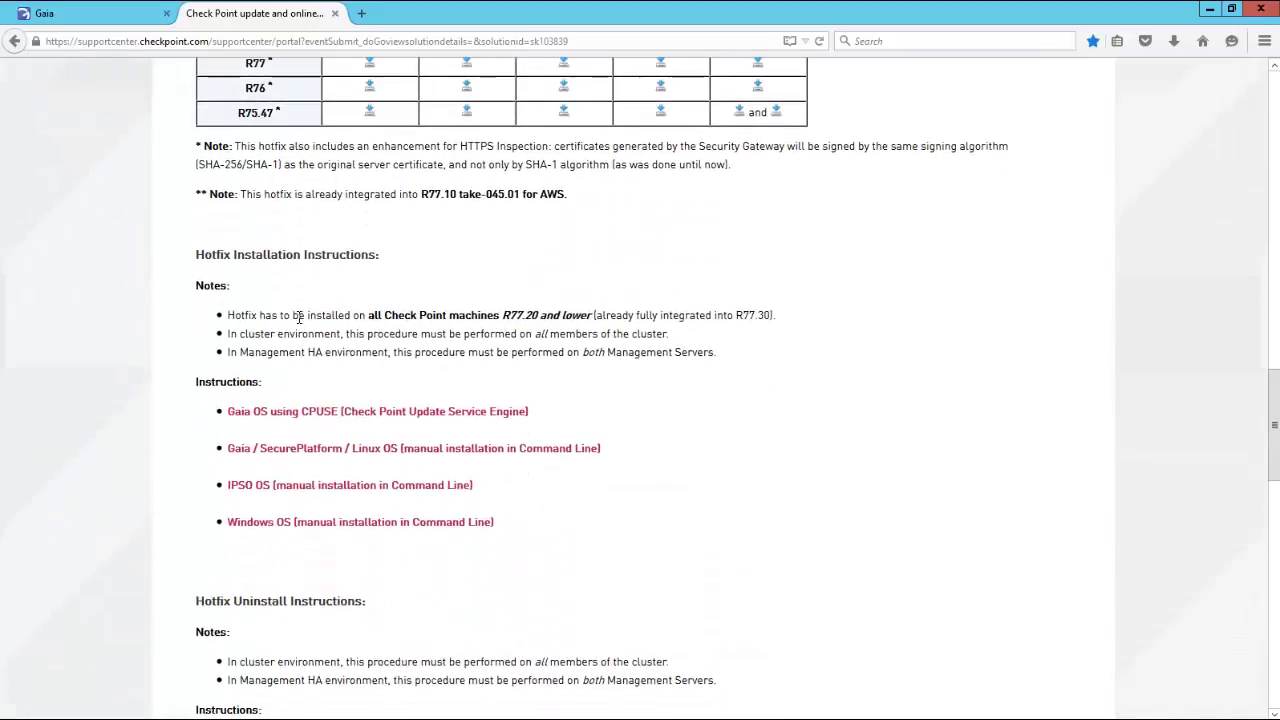
{"action": "scroll", "coordinate": [314, 380], "scroll_direction": "down", "scroll_amount": 3}
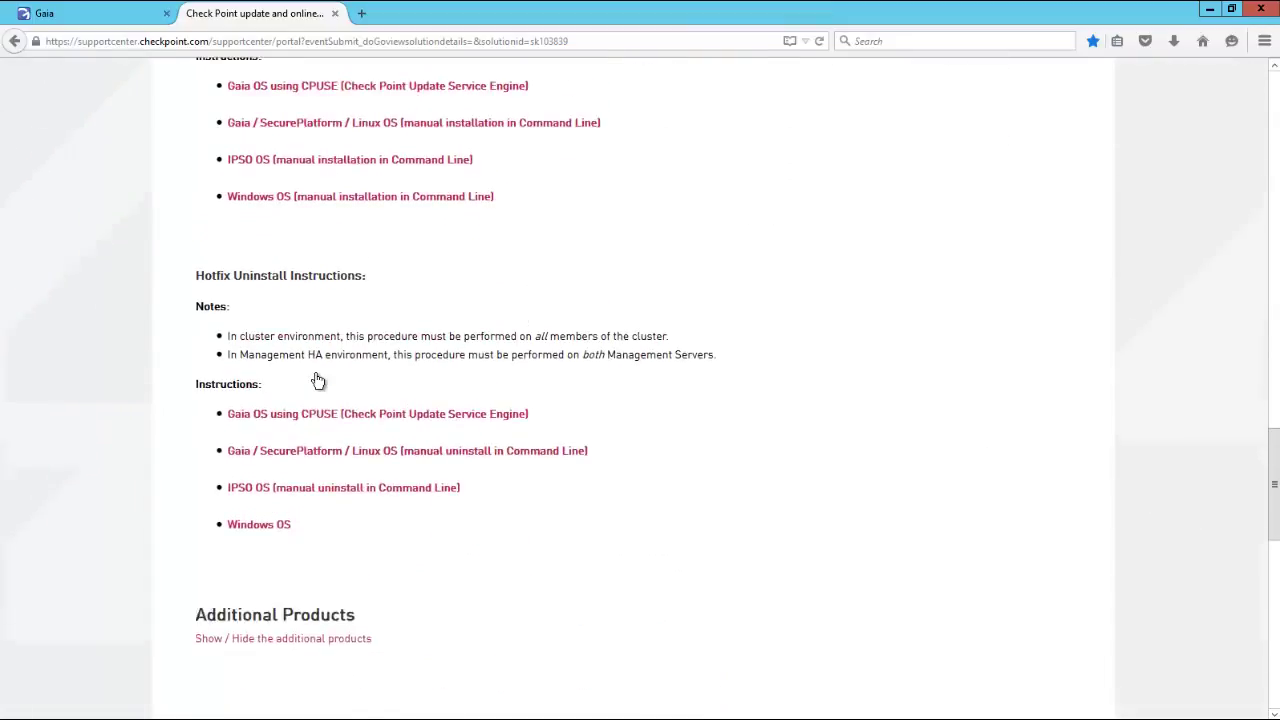
{"action": "scroll", "coordinate": [314, 378], "scroll_direction": "up", "scroll_amount": 2}
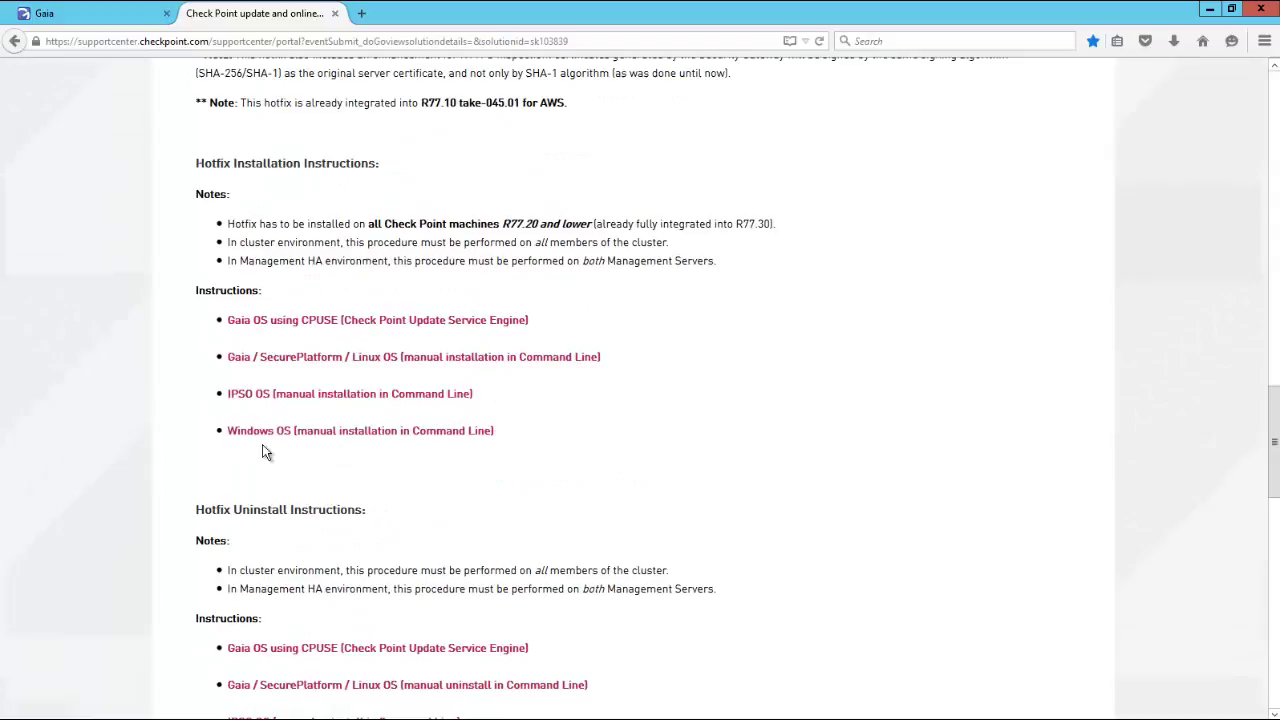
{"action": "left_click", "coordinate": [275, 330]}
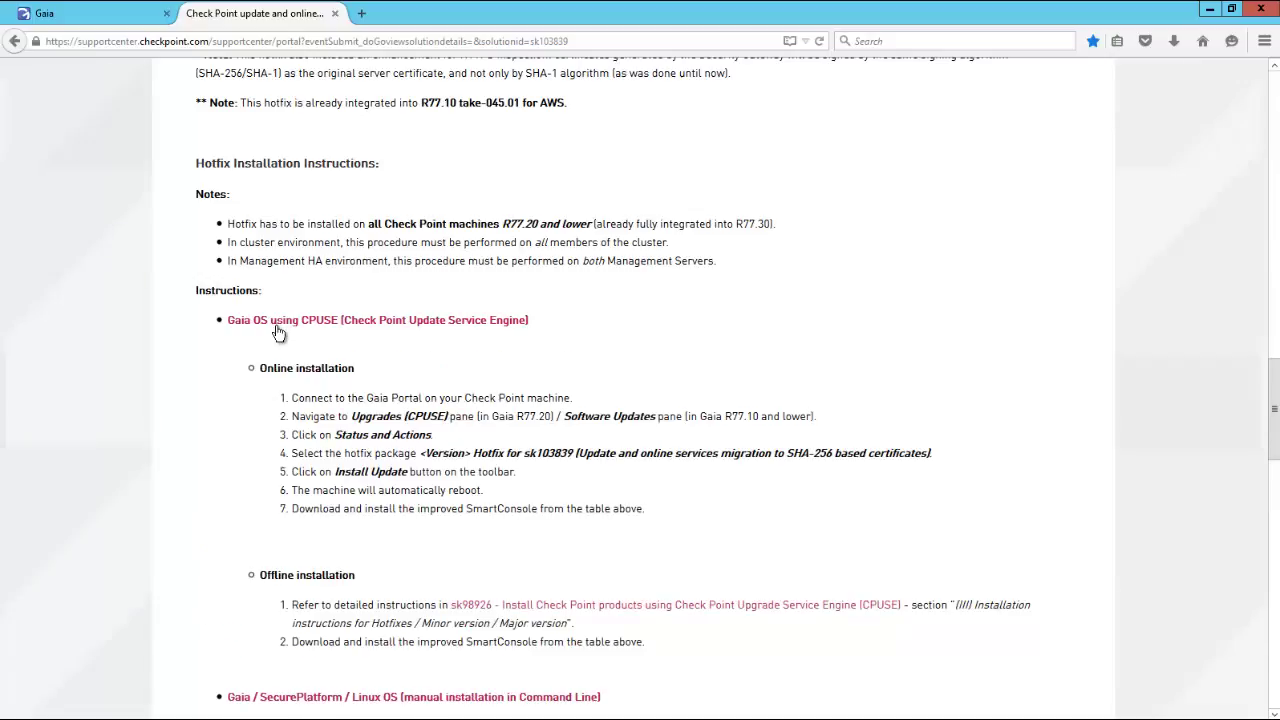
{"action": "left_click", "coordinate": [279, 321]}
- Look through the uninstall instructions and FAQ topics, and expand the table of additional products
{"action": "scroll", "coordinate": [281, 351], "scroll_direction": "down", "scroll_amount": 3}
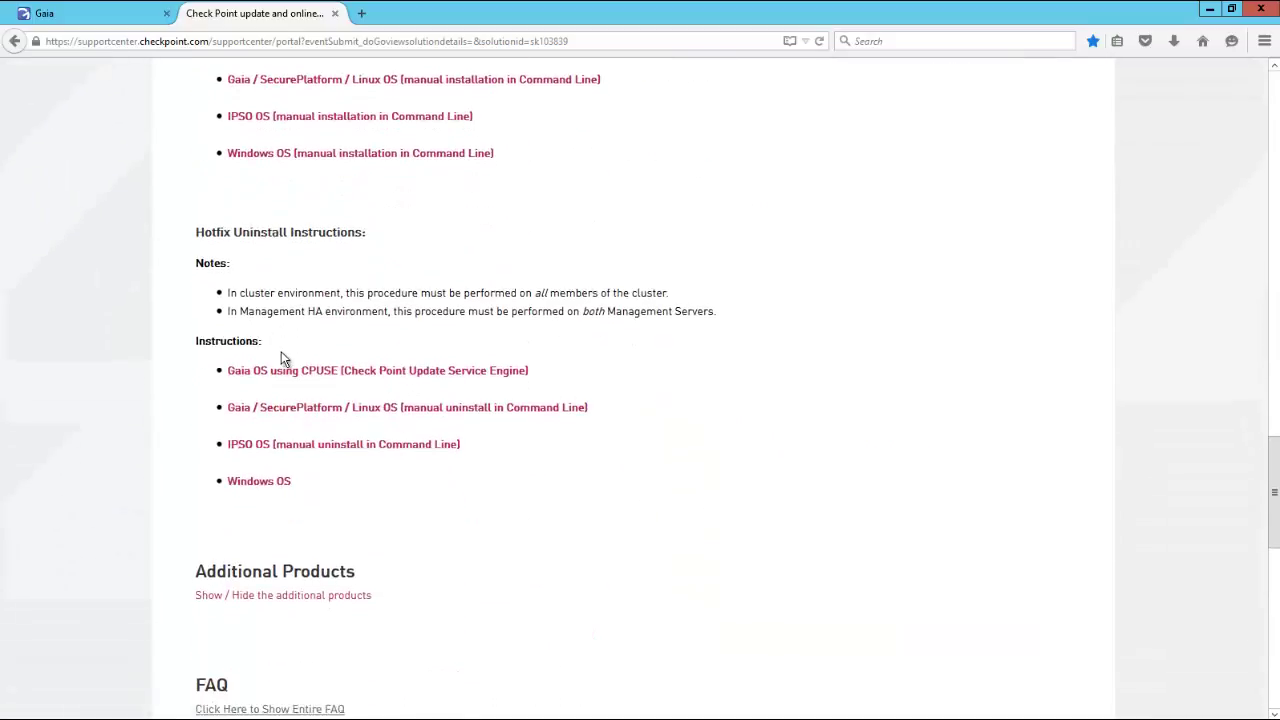
{"action": "scroll", "coordinate": [283, 358], "scroll_direction": "down", "scroll_amount": 2}
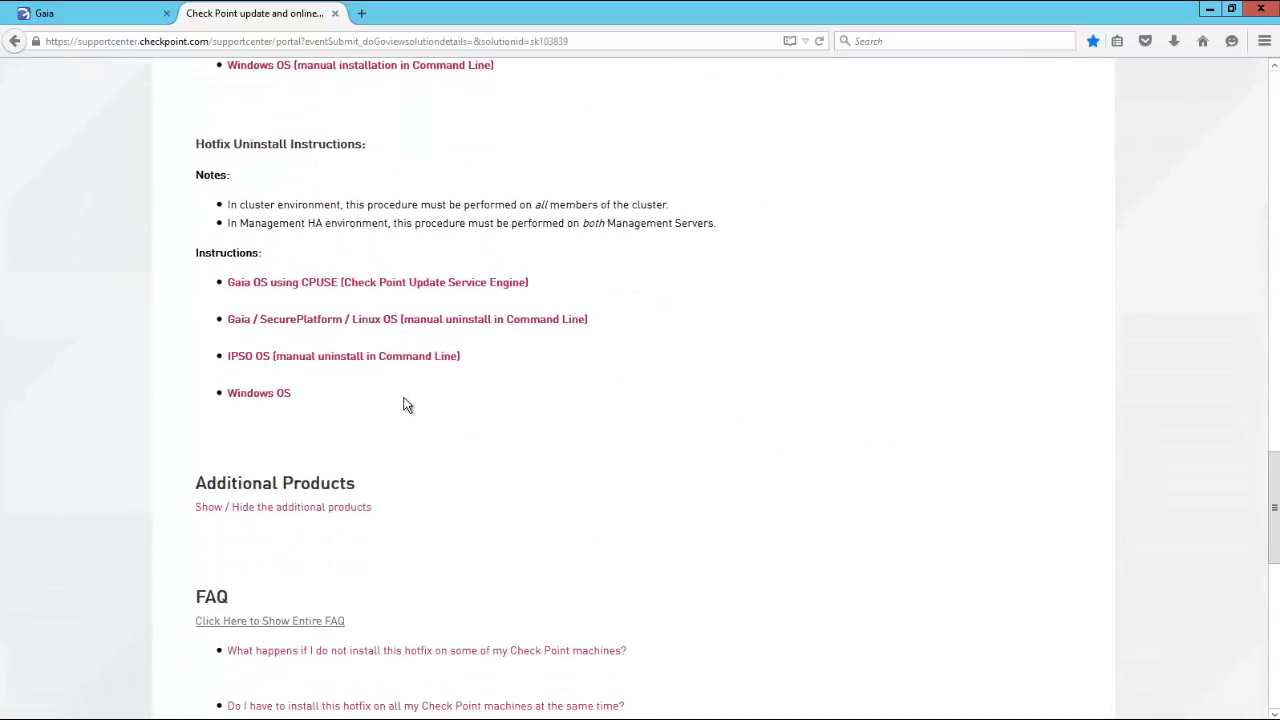
{"action": "scroll", "coordinate": [406, 404], "scroll_direction": "down", "scroll_amount": 4}
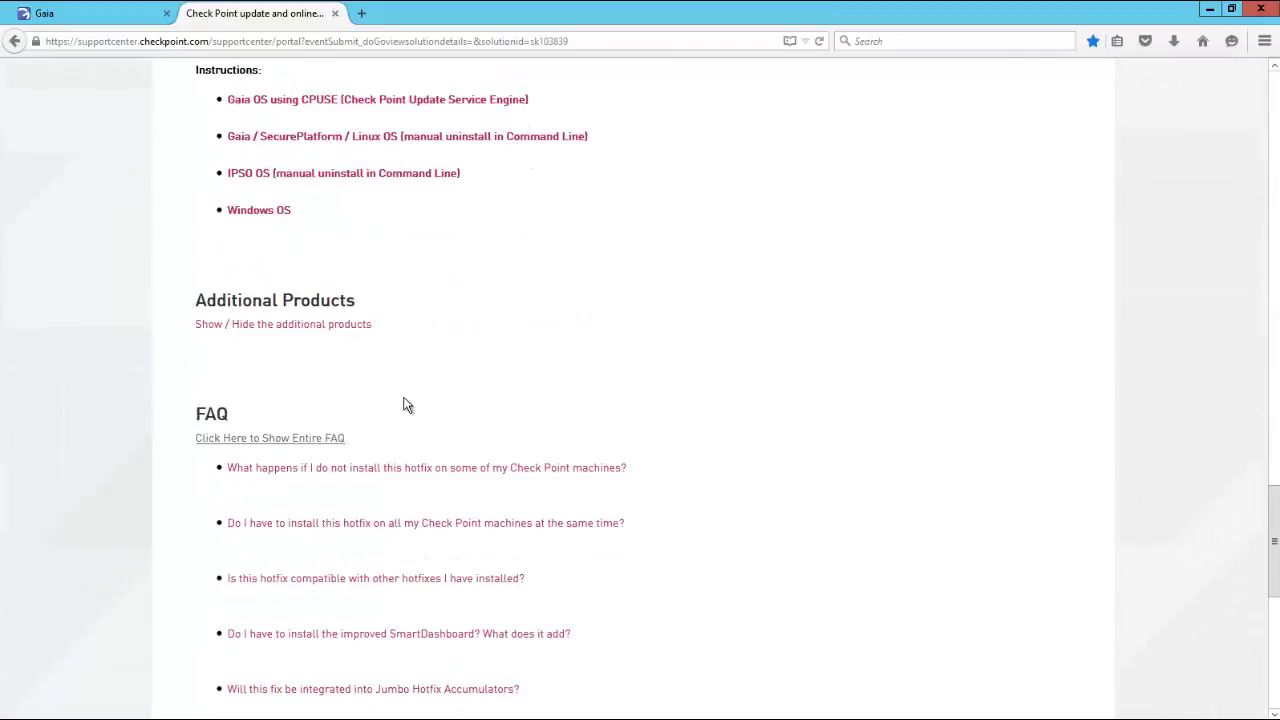
{"action": "scroll", "coordinate": [406, 404], "scroll_direction": "down", "scroll_amount": 2}
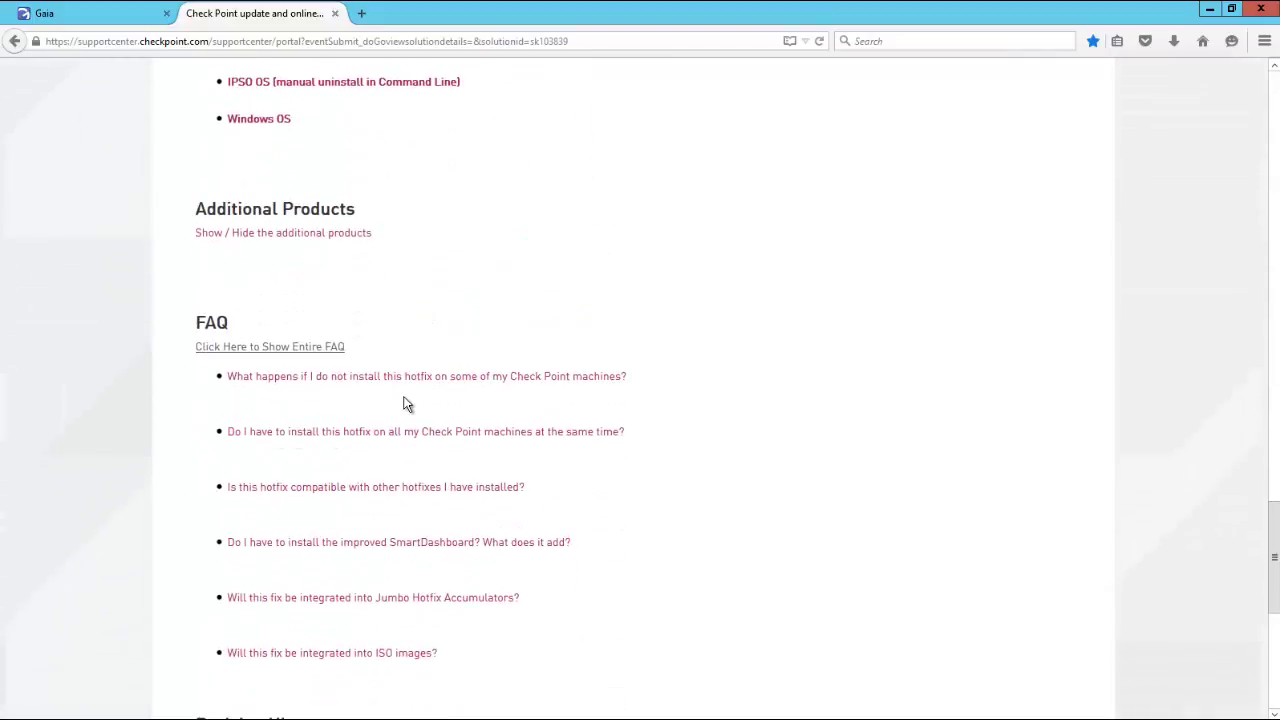
{"action": "left_click", "coordinate": [262, 242]}
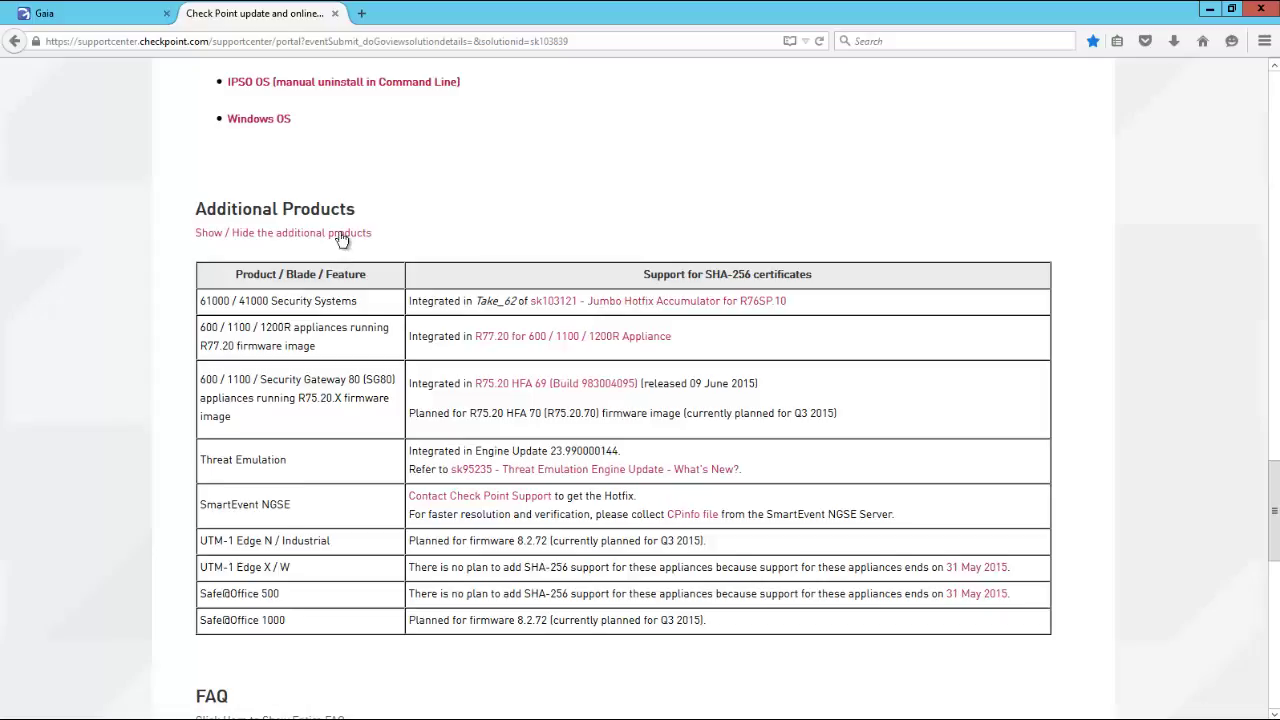
- Return to the hotfix download table and review the available packages by version, including SmartConsole, and the Solution section
{"action": "scroll", "coordinate": [345, 245], "scroll_direction": "up", "scroll_amount": 4}
{"action": "scroll", "coordinate": [340, 240], "scroll_direction": "up", "scroll_amount": 5}
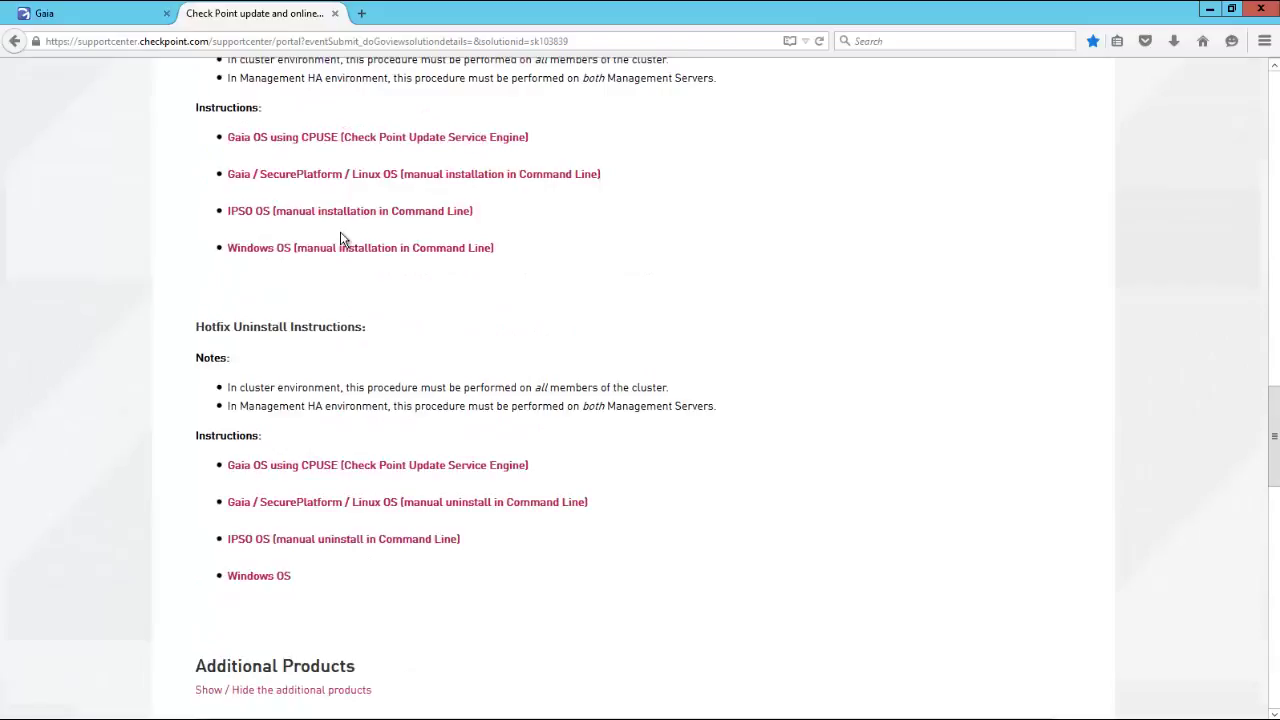
{"action": "scroll", "coordinate": [341, 233], "scroll_direction": "up", "scroll_amount": 2}
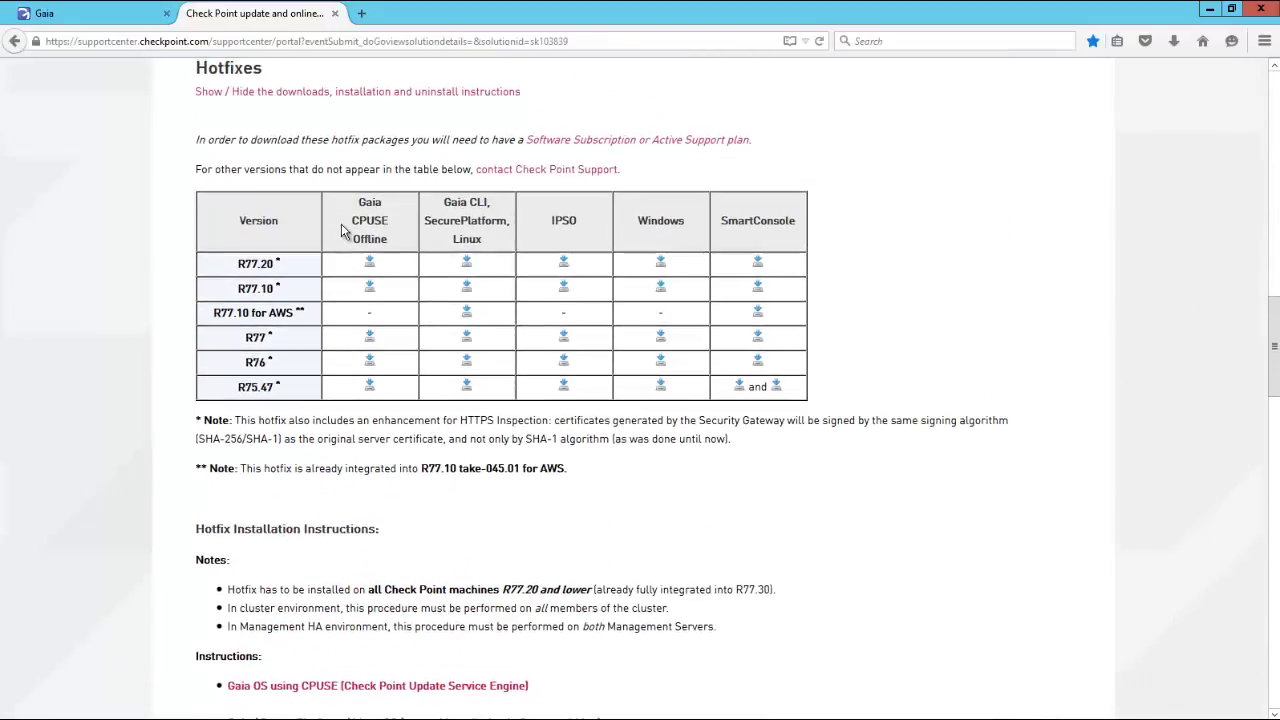
{"action": "scroll", "coordinate": [341, 231], "scroll_direction": "down", "scroll_amount": 1}
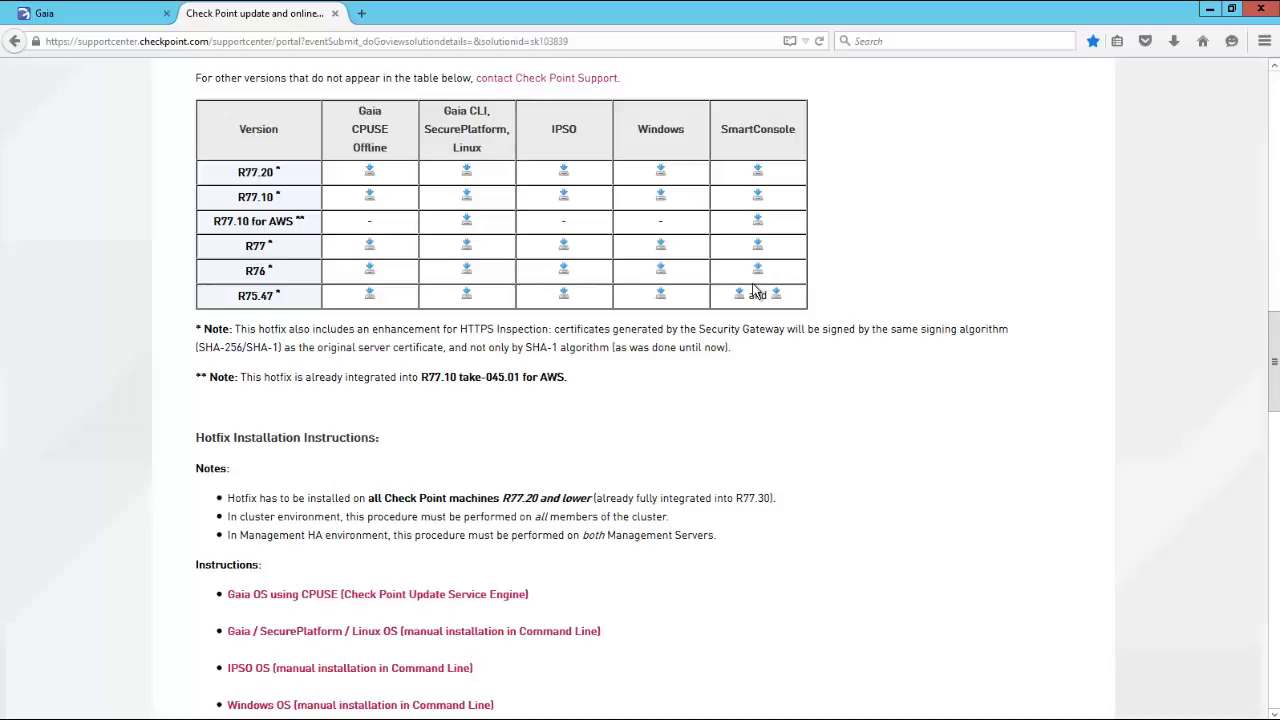
{"action": "scroll", "coordinate": [752, 288], "scroll_direction": "up", "scroll_amount": 5}
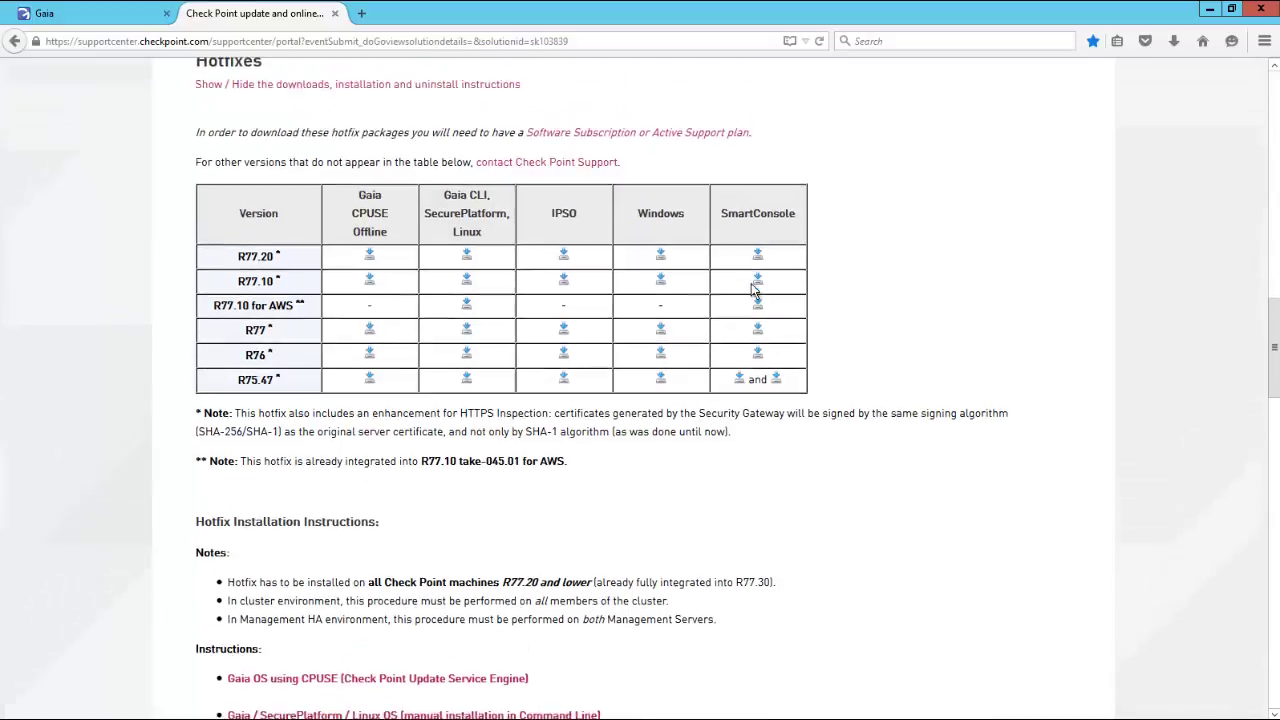
{"action": "scroll", "coordinate": [752, 288], "scroll_direction": "up", "scroll_amount": 3}
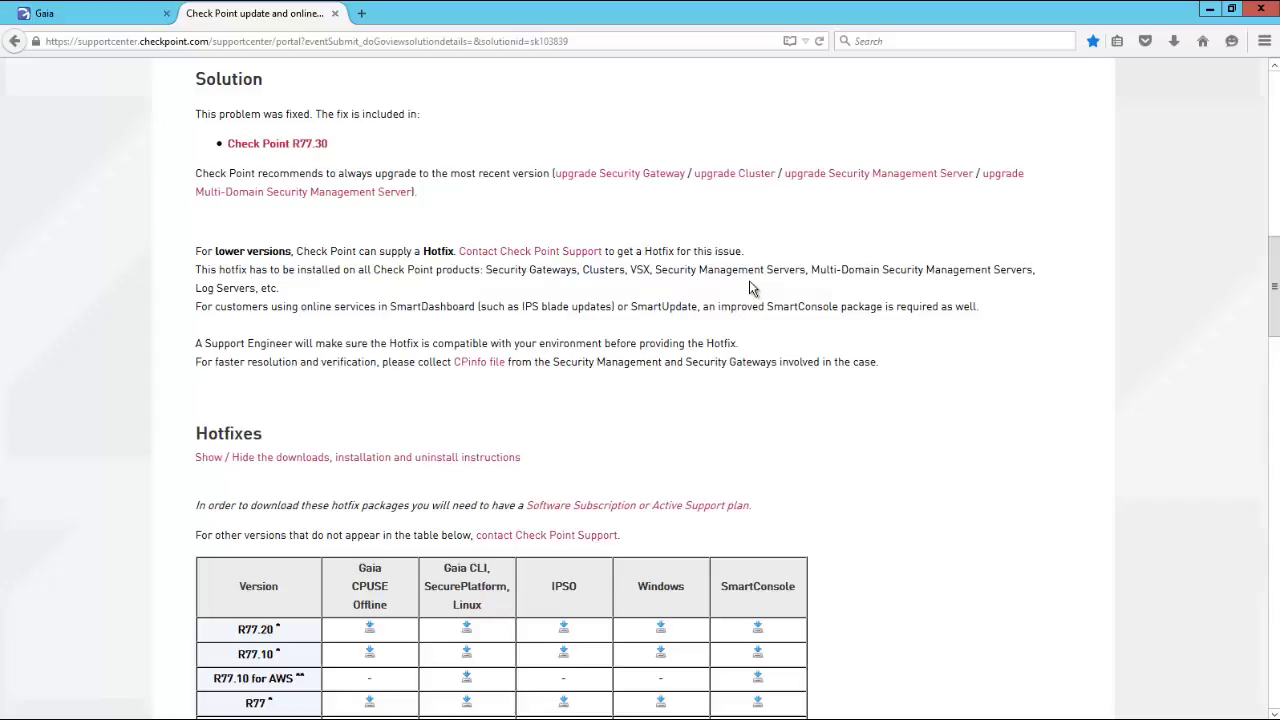
- Switch to the Gaia Portal, open the Status and Actions page for CPUSE upgrades, and dismiss the connection and license notices
{"action": "left_click", "coordinate": [73, 16]}
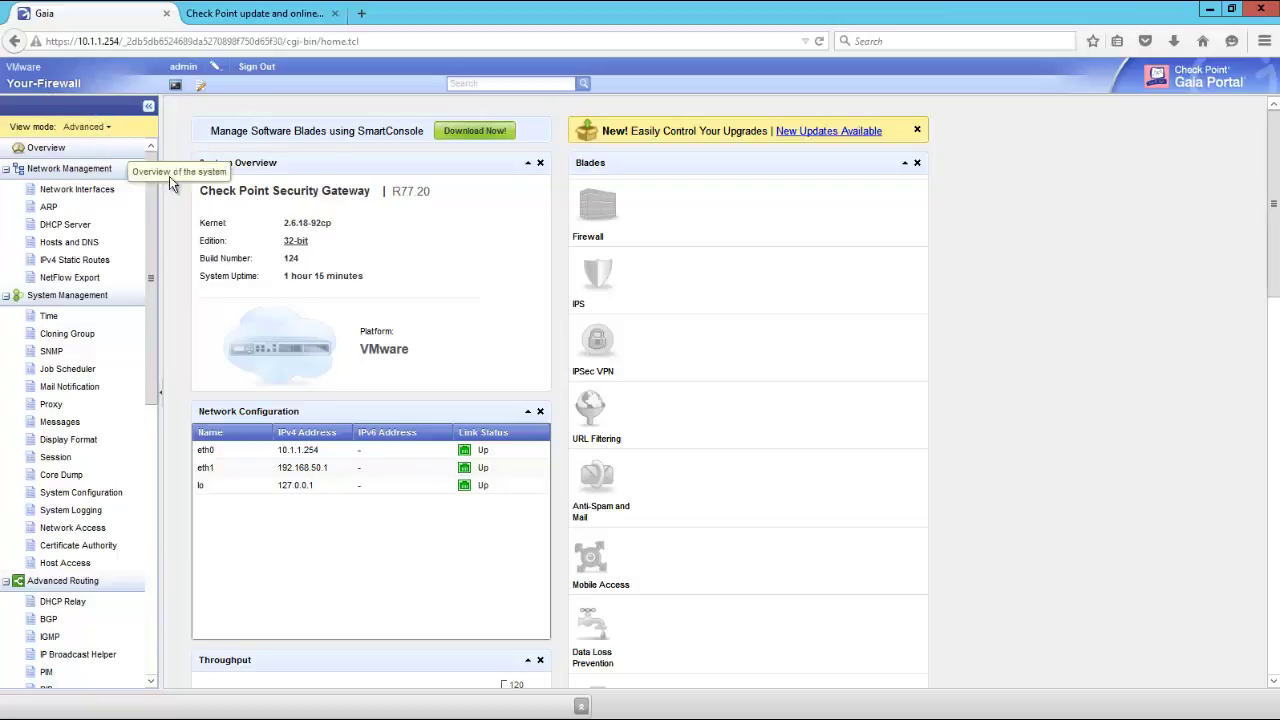
{"action": "left_click_drag", "start_coordinate": [155, 185], "coordinate": [173, 486]}
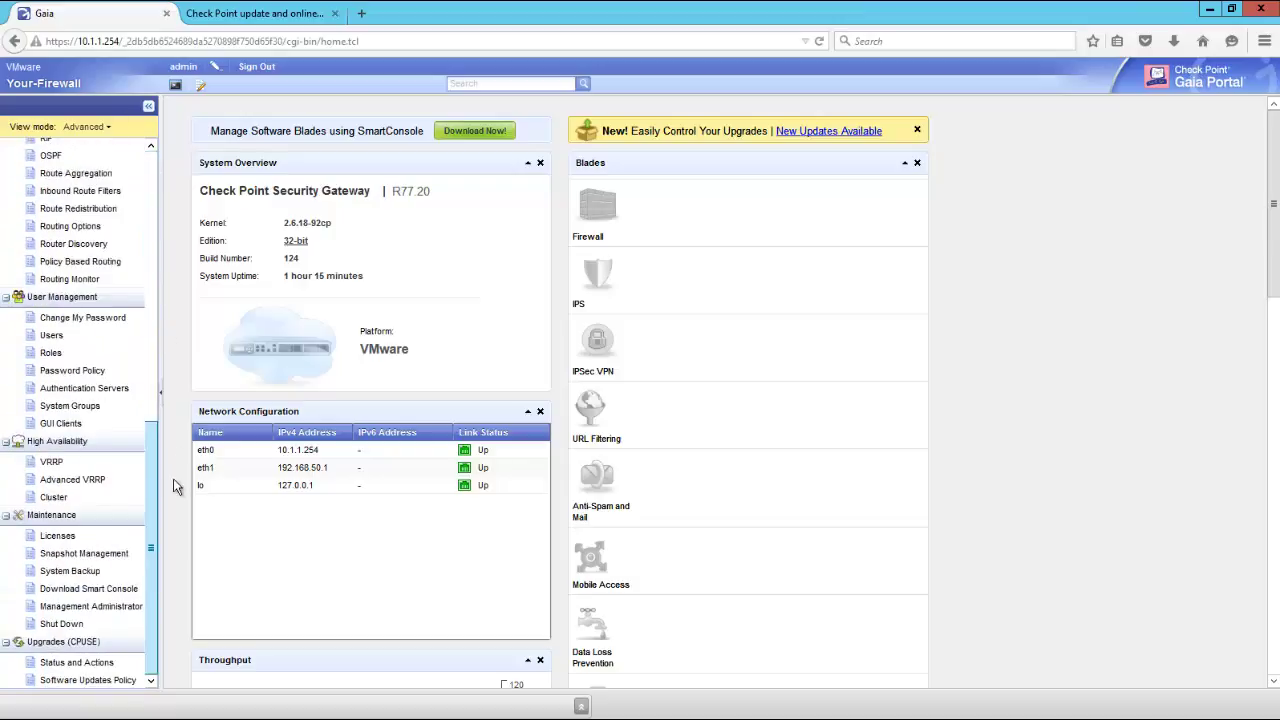
{"action": "left_click", "coordinate": [60, 664]}
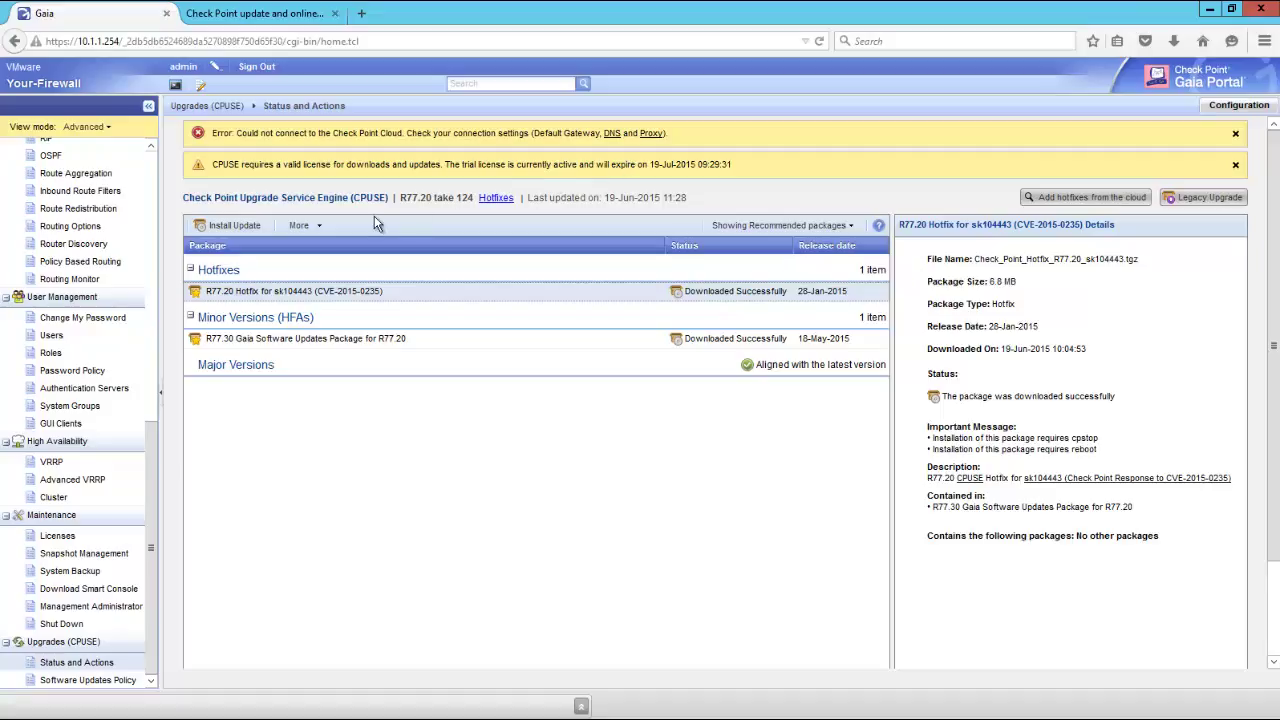
{"action": "left_click", "coordinate": [1236, 134]}
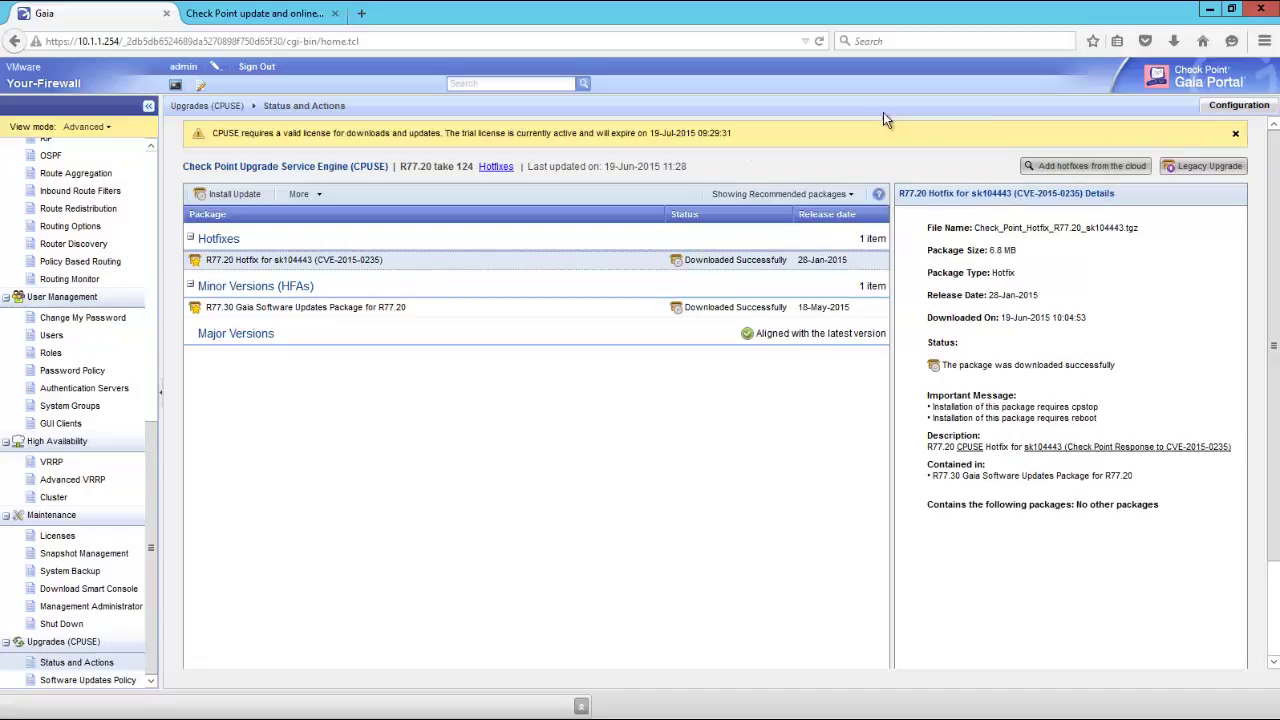
{"action": "left_click", "coordinate": [1238, 136]}
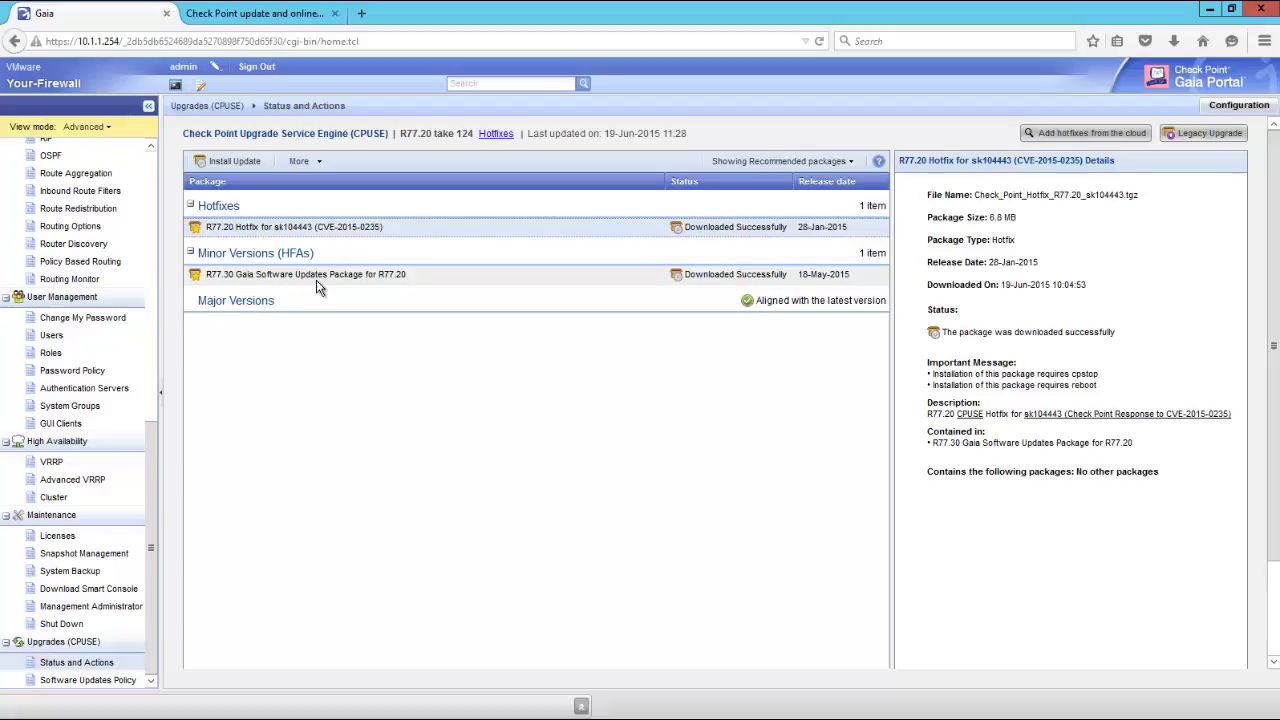
- Install the R77.30 Gaia Software Updates Package for R77.20 and accept the automatic reboot
{"action": "right_click", "coordinate": [261, 281]}
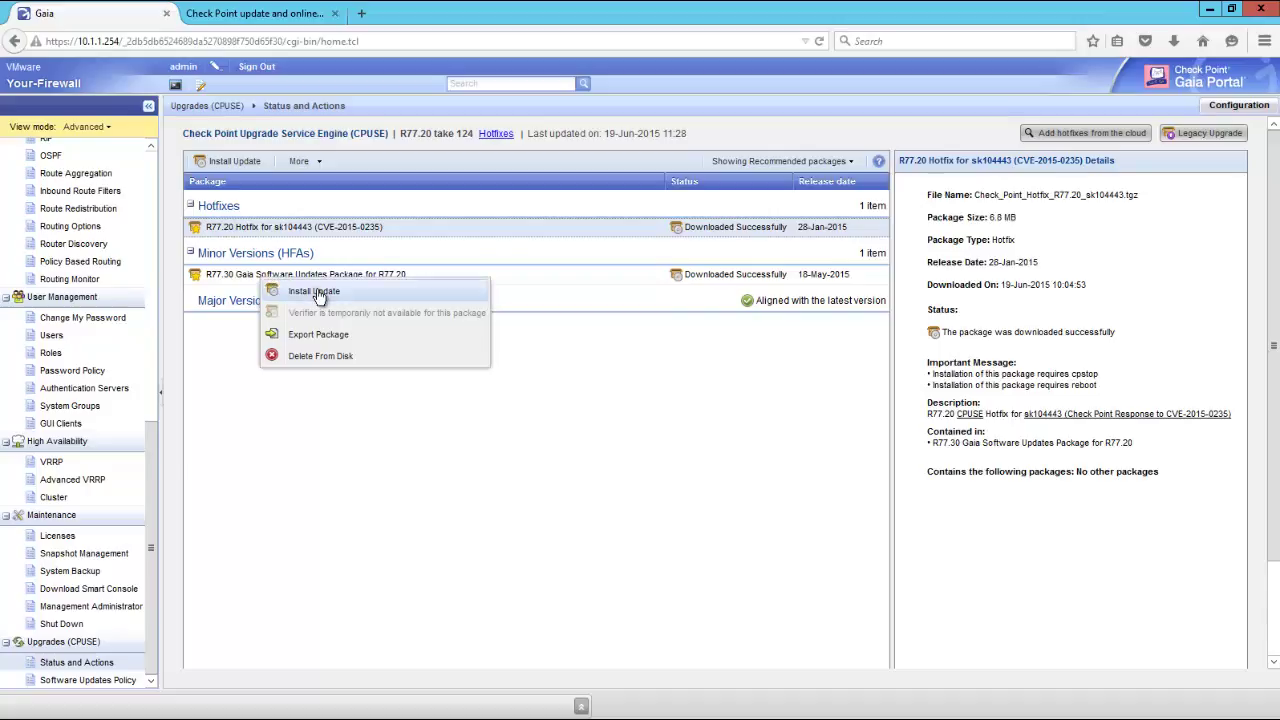
{"action": "left_click", "coordinate": [319, 292]}
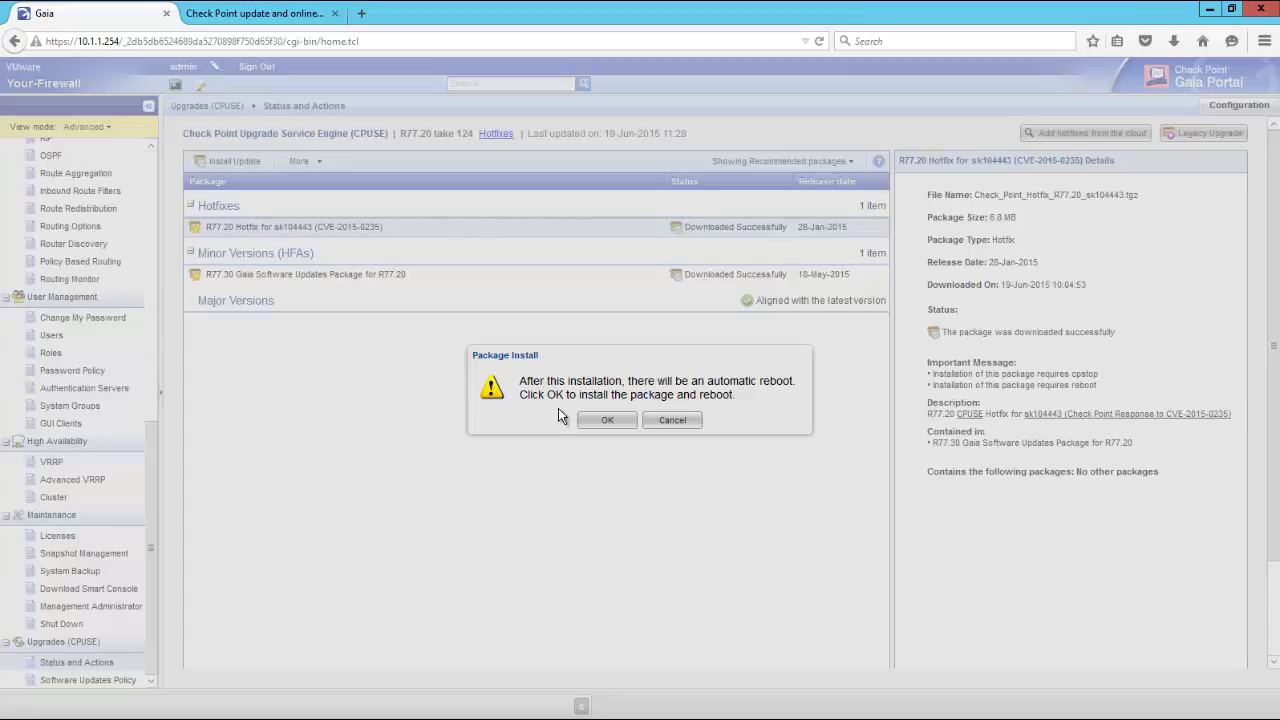
{"action": "left_click", "coordinate": [605, 420]}
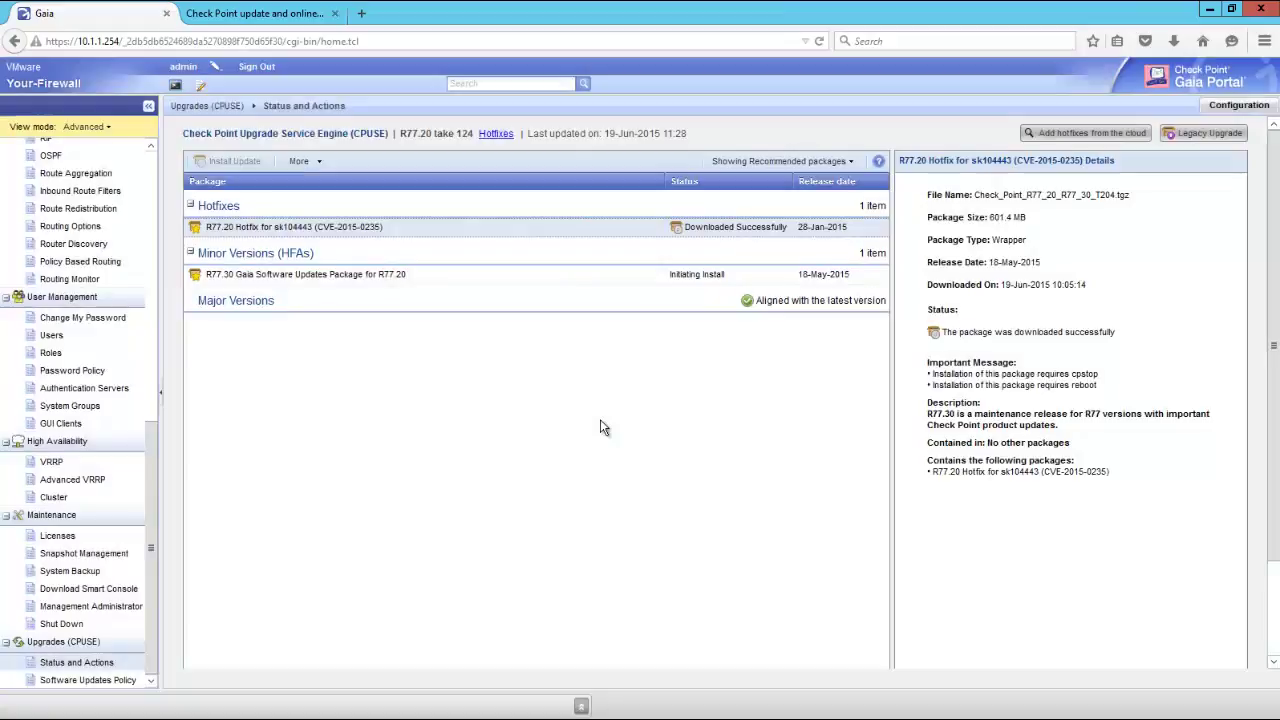